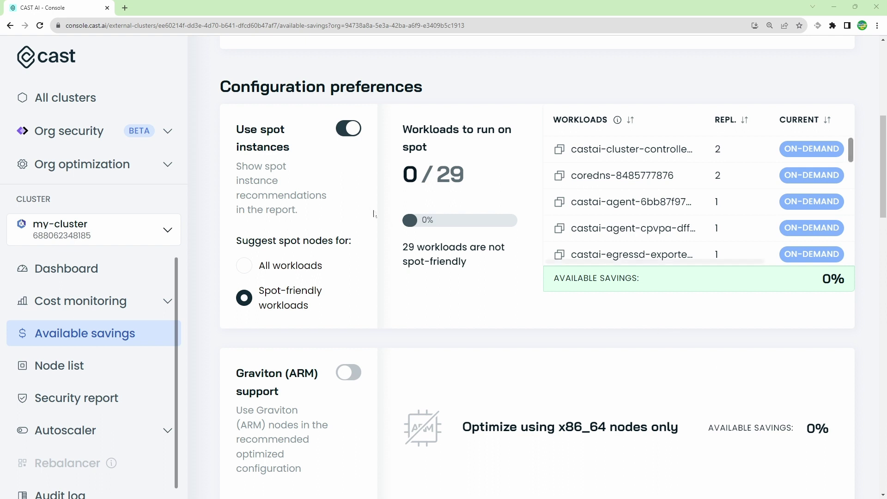
Step: Review the spot instance and Graviton (ARM) options in the available savings configuration preferences
triple_click(292, 147)
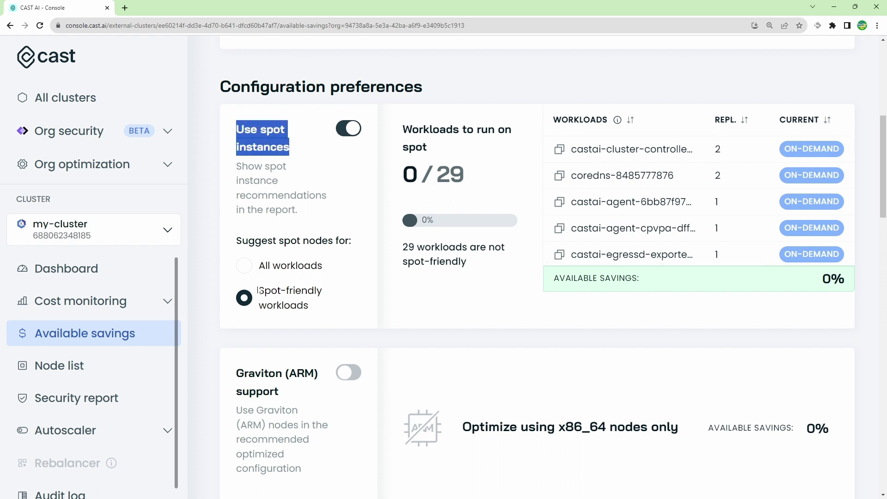
click(344, 375)
scroll(343, 372, down, 2)
scroll(342, 372, down, 5)
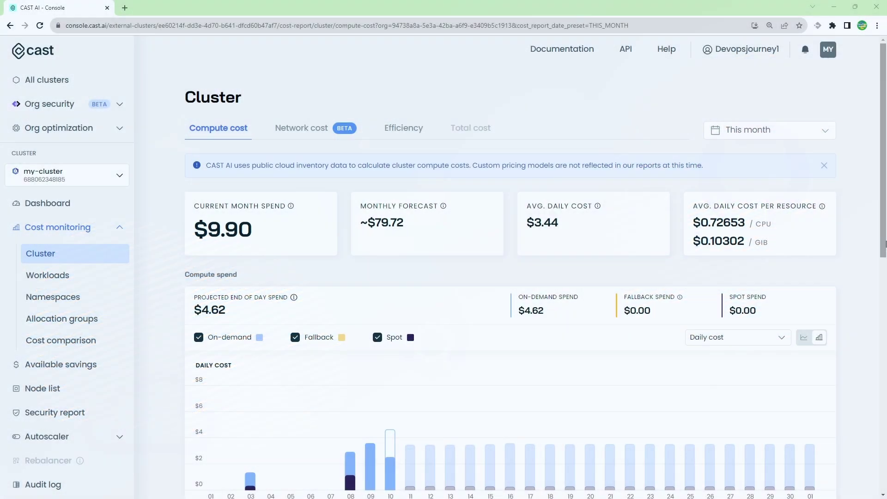
Step: Review this month's compute cost reports for the cluster, its workloads and its namespaces
drag(884, 241, 885, 280)
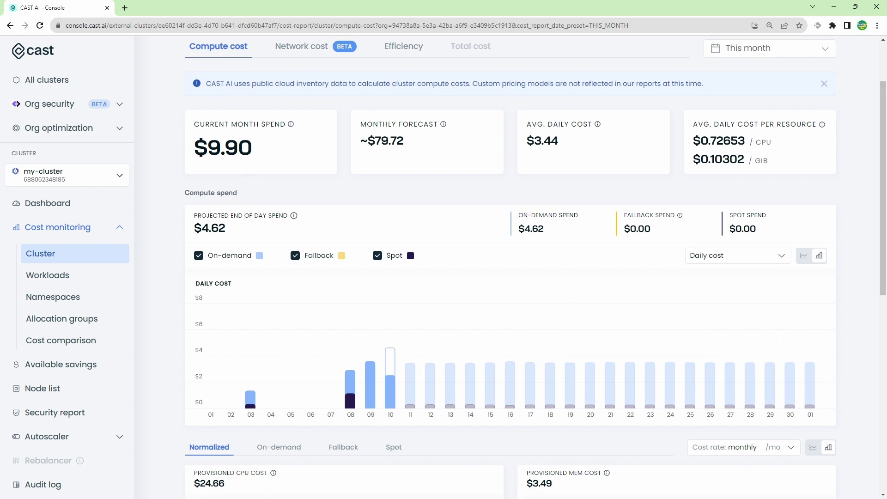
click(64, 276)
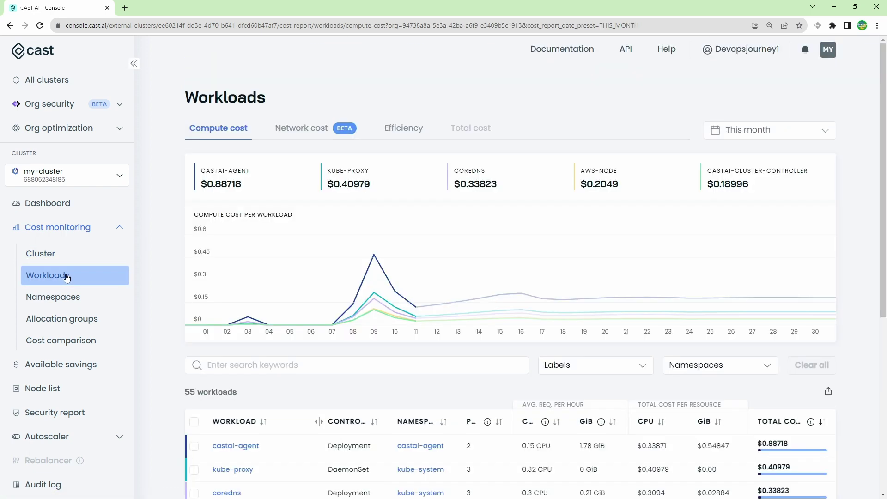
scroll(162, 340, down, 2)
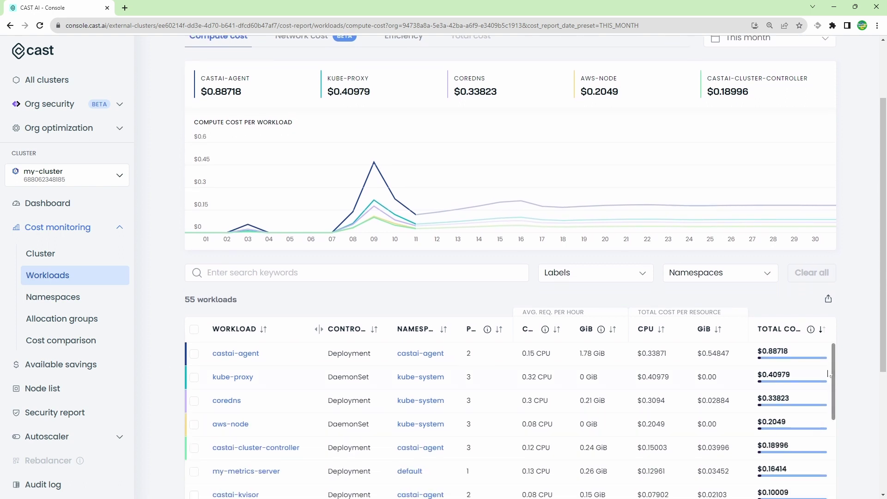
click(77, 298)
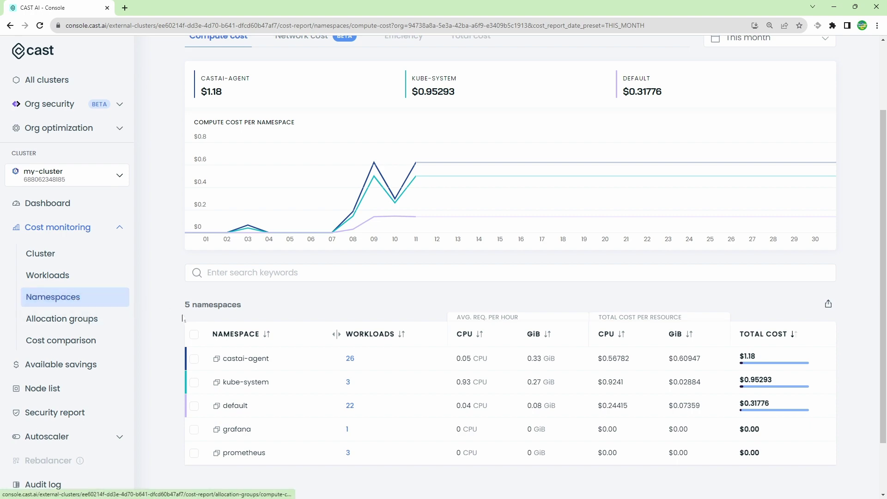
Step: Examine the cluster's network cost report, expanding the 2023-09-10 daily details to inspect the cross-AZ traffic and cost
scroll(277, 195, up, 1)
click(319, 86)
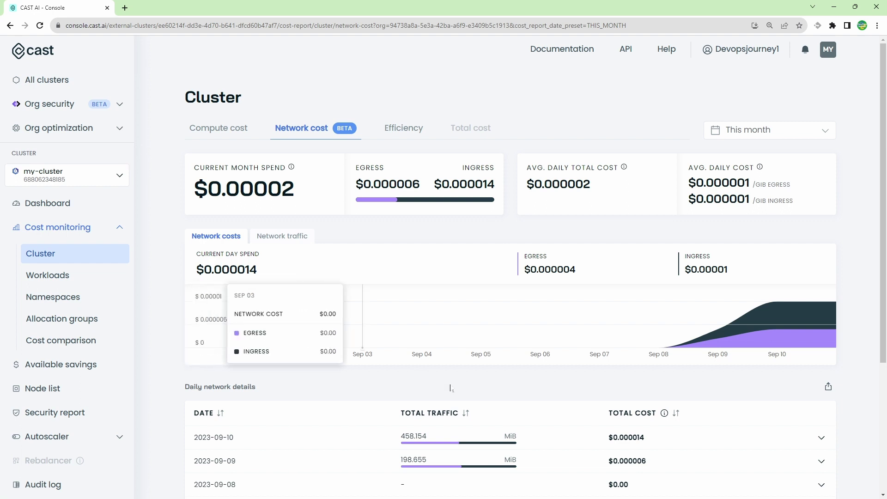
click(485, 440)
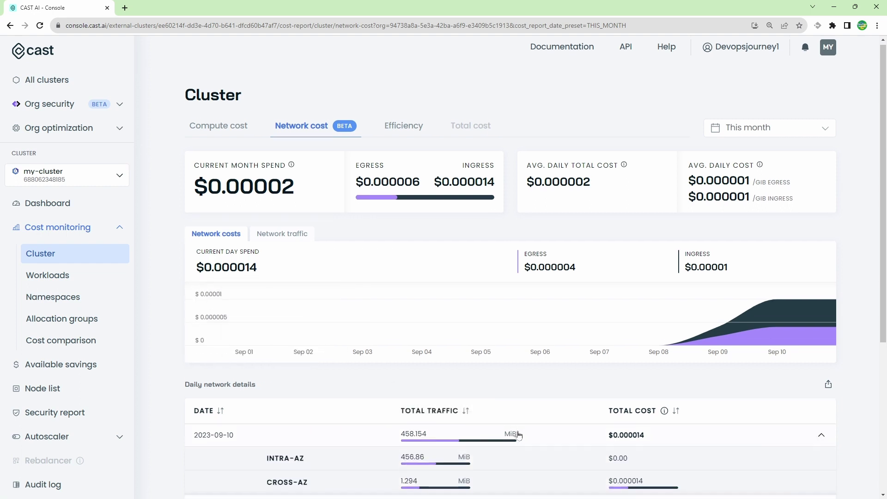
scroll(555, 416, down, 1)
mouse_move(667, 430)
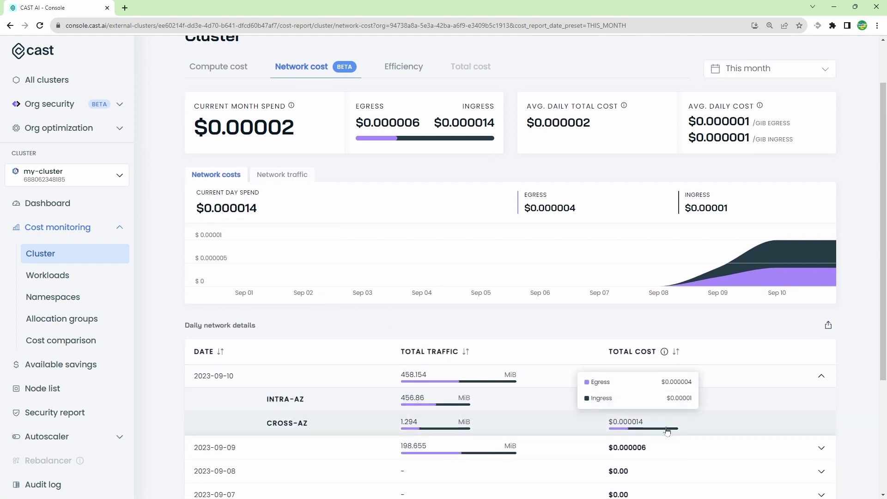
drag(319, 424, 263, 428)
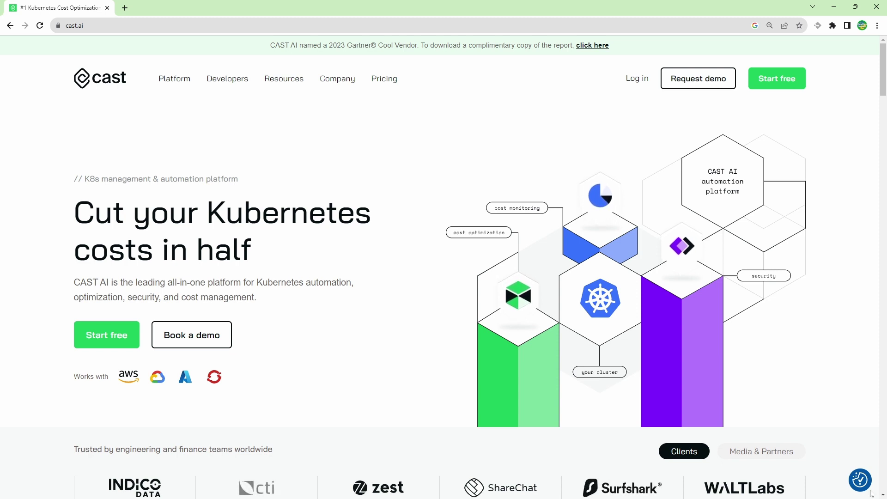
Step: Start the free CAST AI sign-up and connect an EKS cluster by copying its agent script and confirming it was run
click(121, 343)
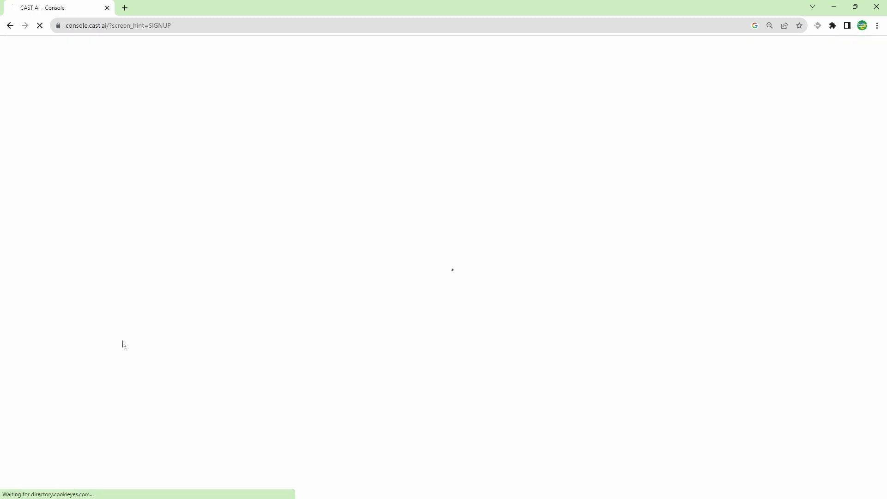
click(248, 260)
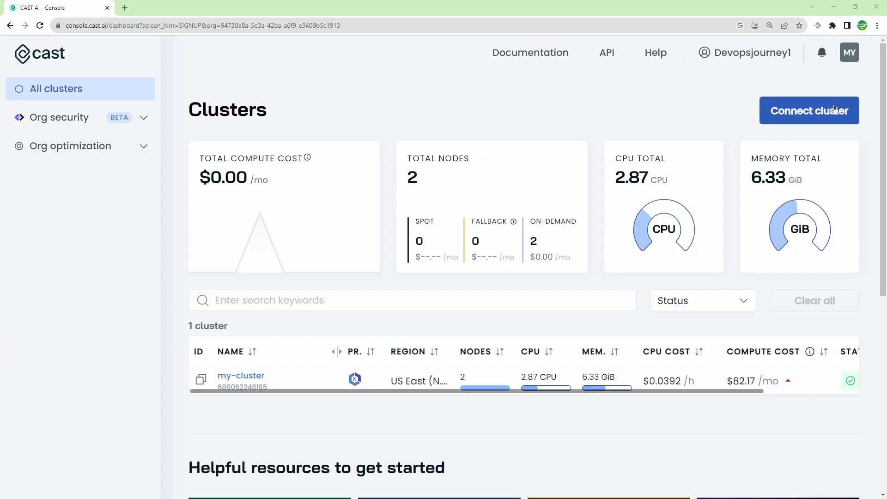
click(834, 110)
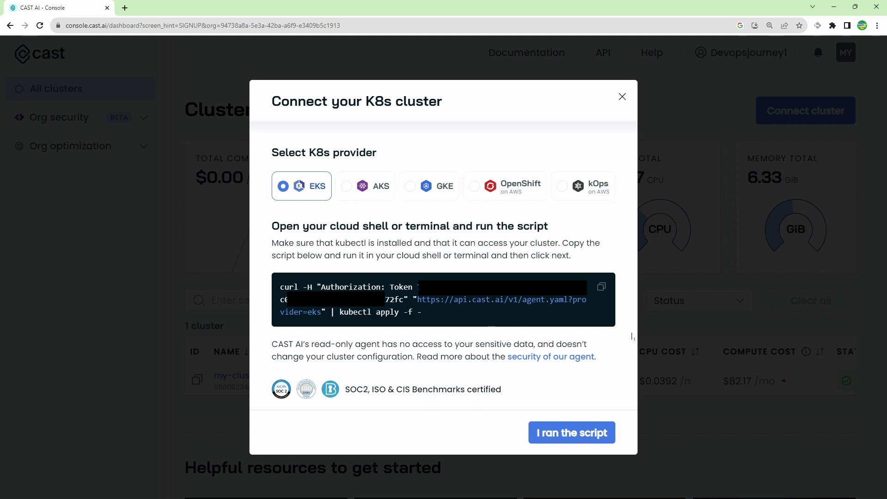
click(602, 287)
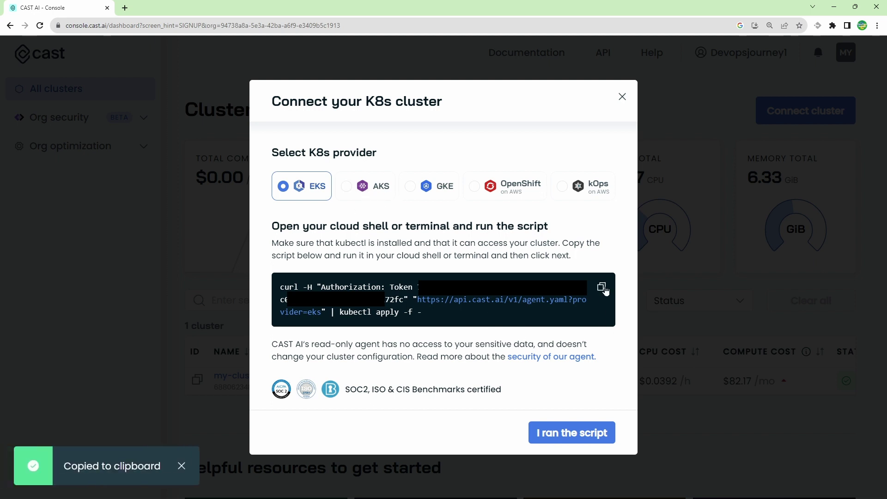
click(599, 438)
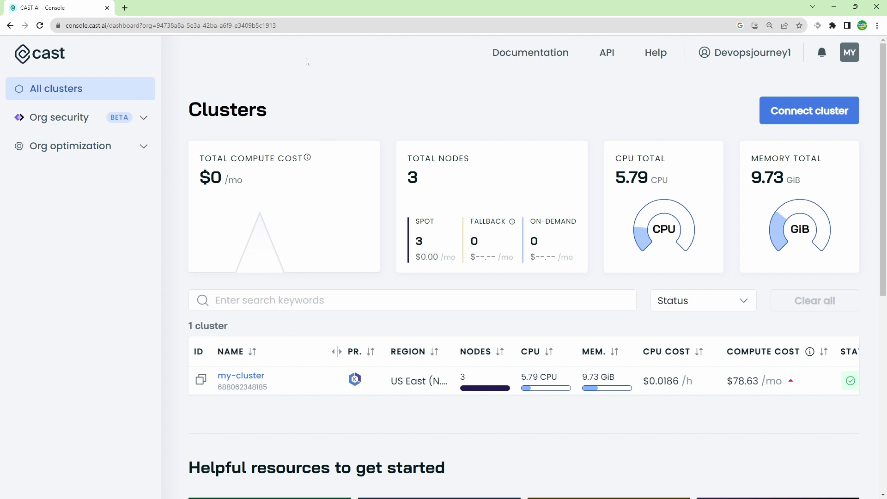
Step: Enable the unscheduled pods policy in my-cluster's autoscaler settings and save the changes
click(241, 376)
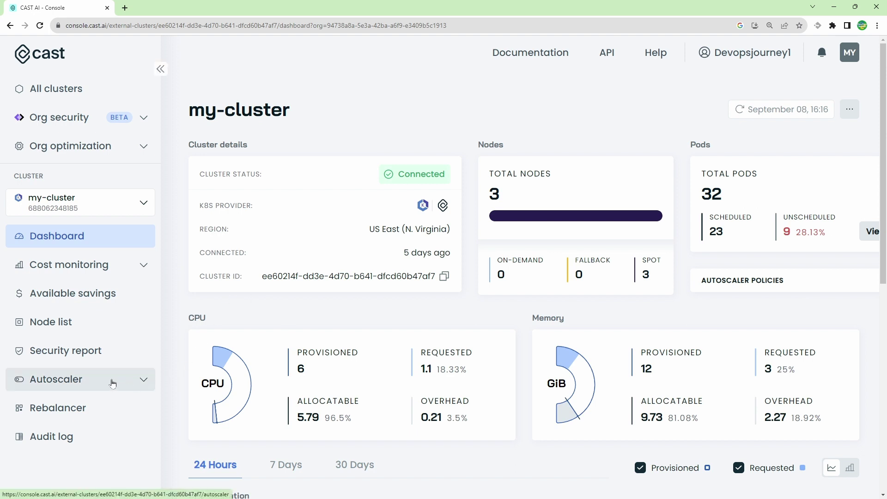
click(113, 384)
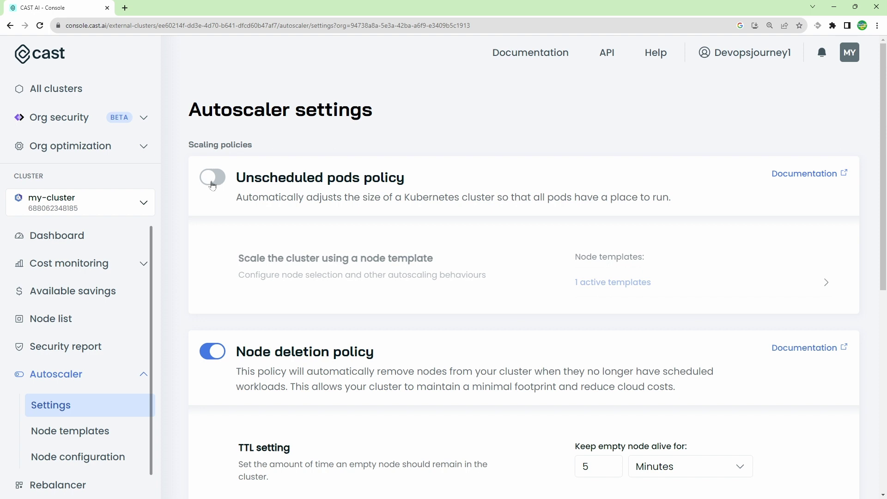
click(210, 183)
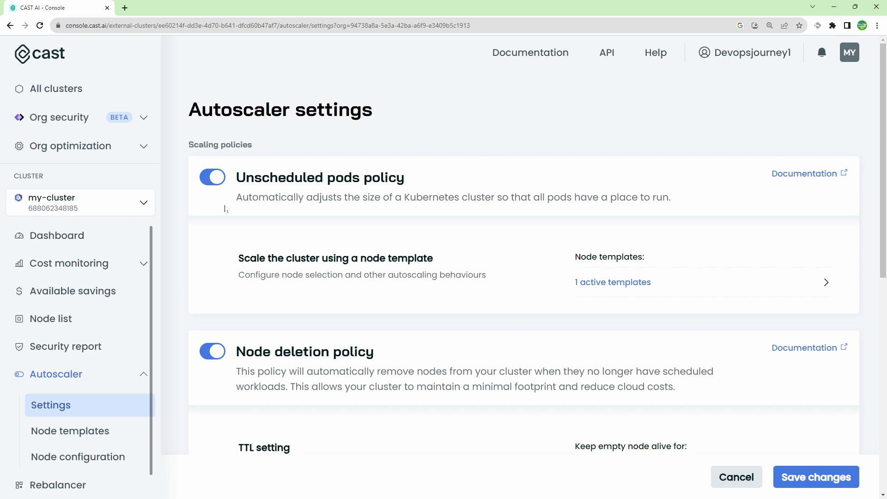
click(812, 478)
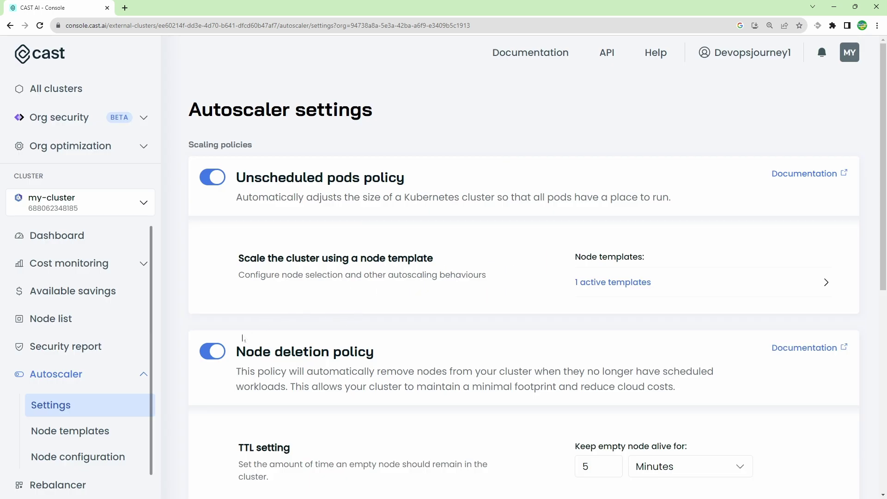
Step: Enable Evictor with aggressive mode under the node deletion policy, save the changes, and check the CPU limit policy
scroll(242, 338, down, 1)
drag(402, 294, 236, 291)
click(407, 288)
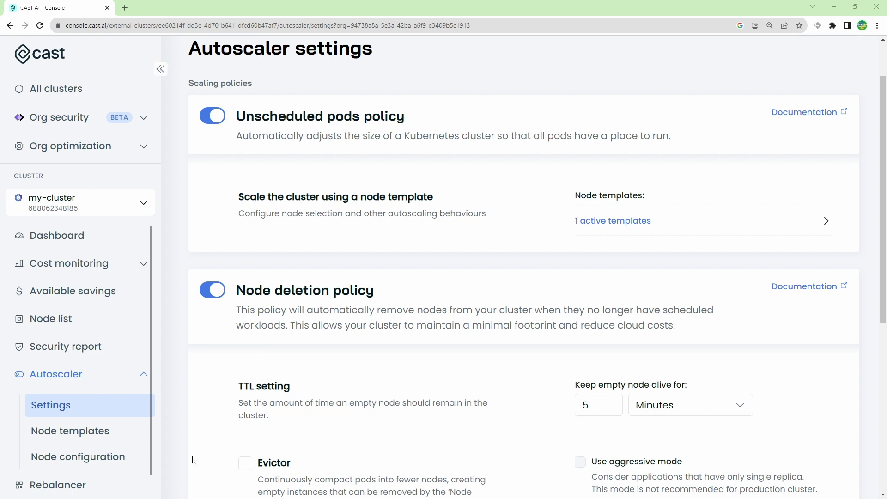
scroll(493, 351, down, 2)
click(246, 371)
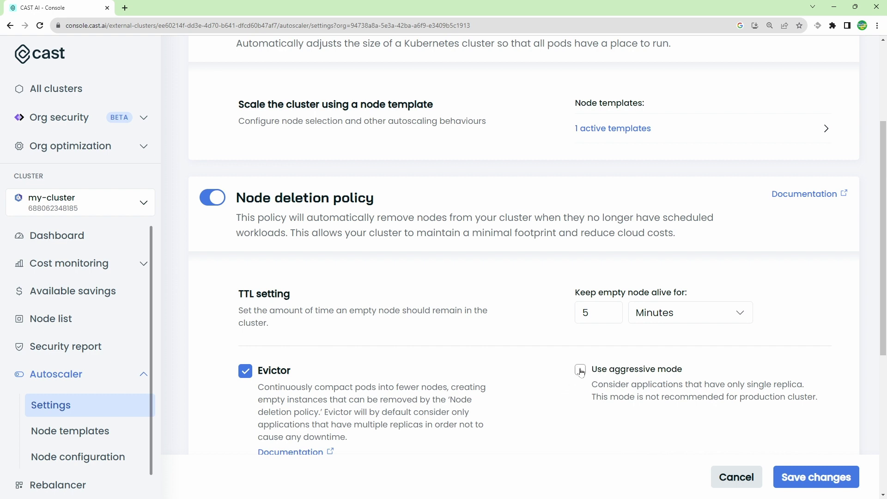
scroll(594, 372, down, 3)
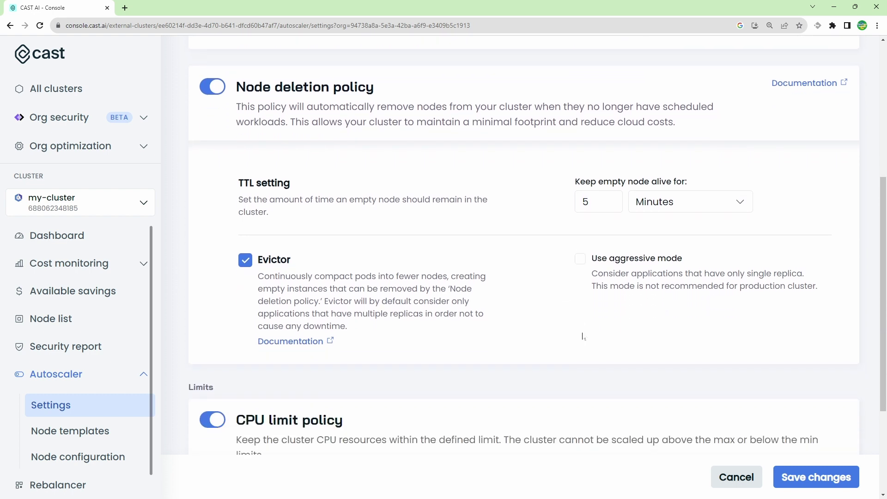
scroll(582, 336, down, 3)
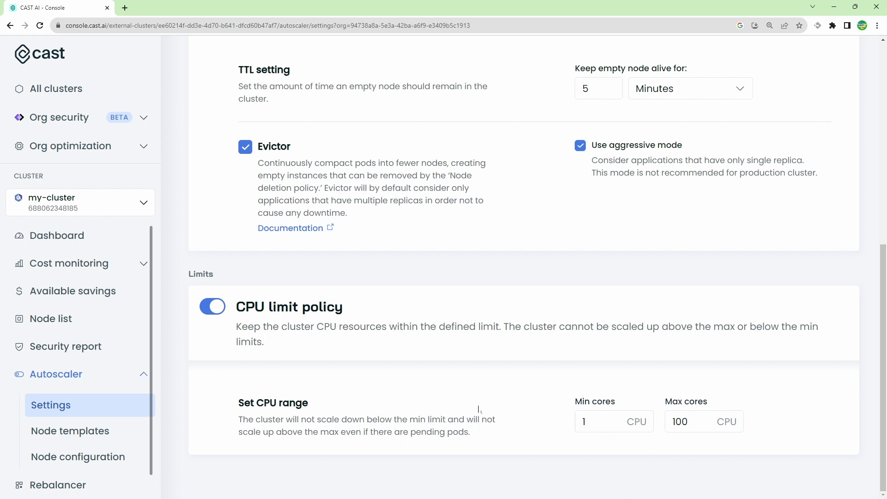
Step: Check the cluster's node list, widening the Type column to read the full instance types
click(51, 319)
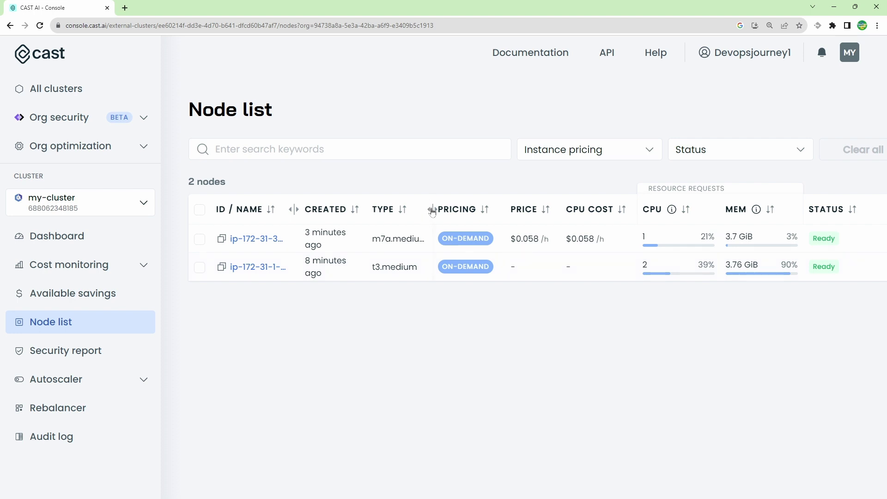
drag(440, 211, 466, 210)
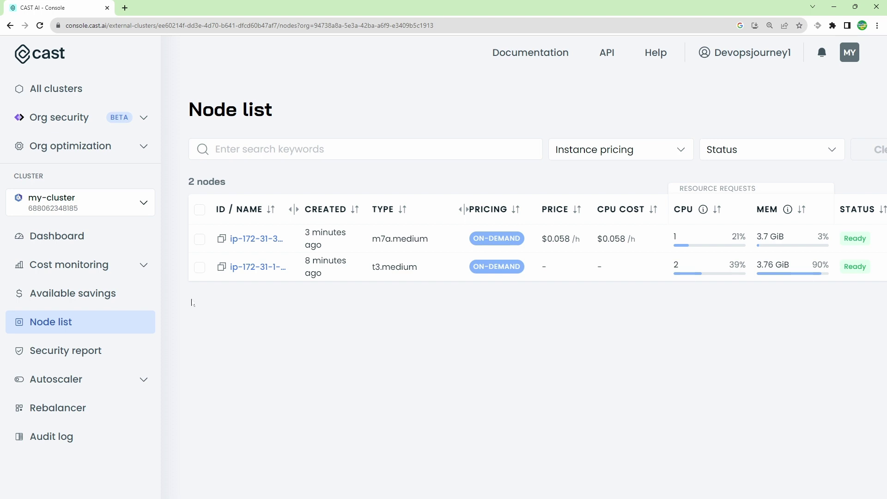
Step: Turn on spot instances in the available savings preferences and suggest spot nodes for all workloads
click(73, 294)
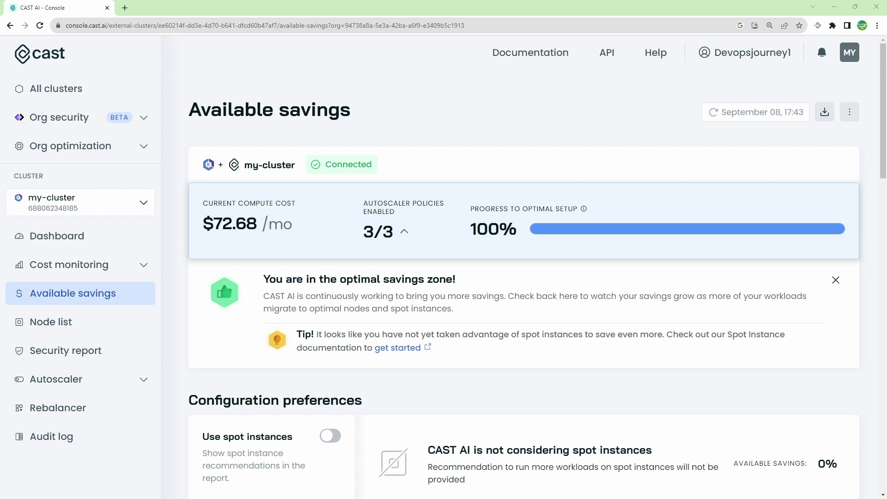
scroll(328, 260, down, 4)
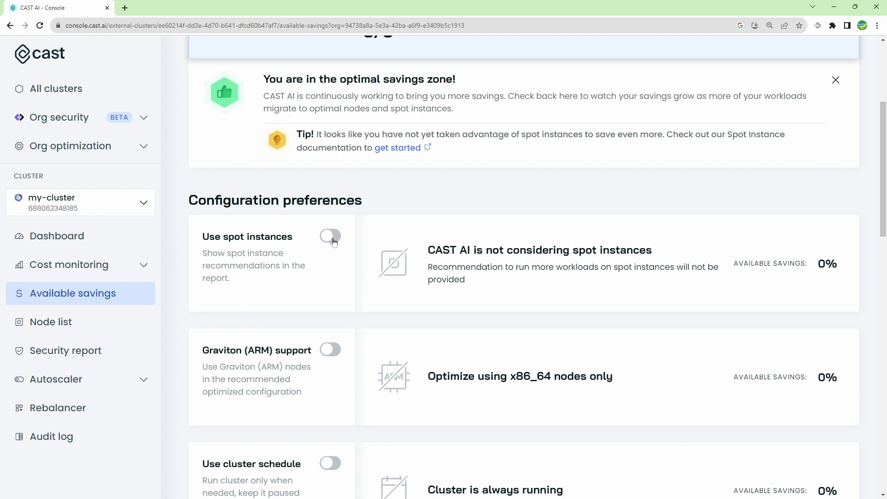
click(331, 237)
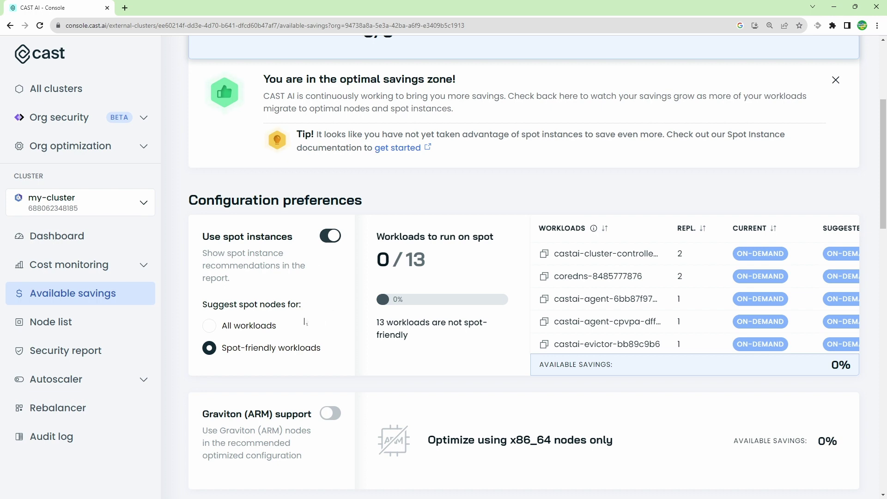
click(257, 328)
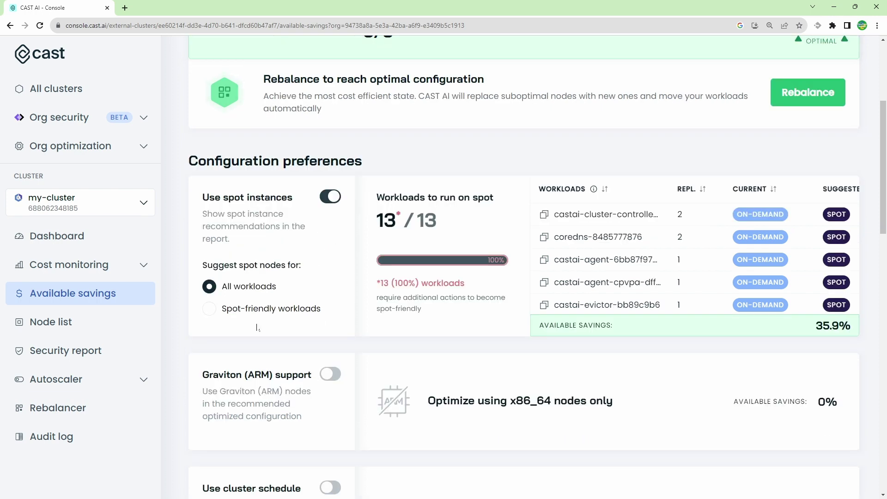